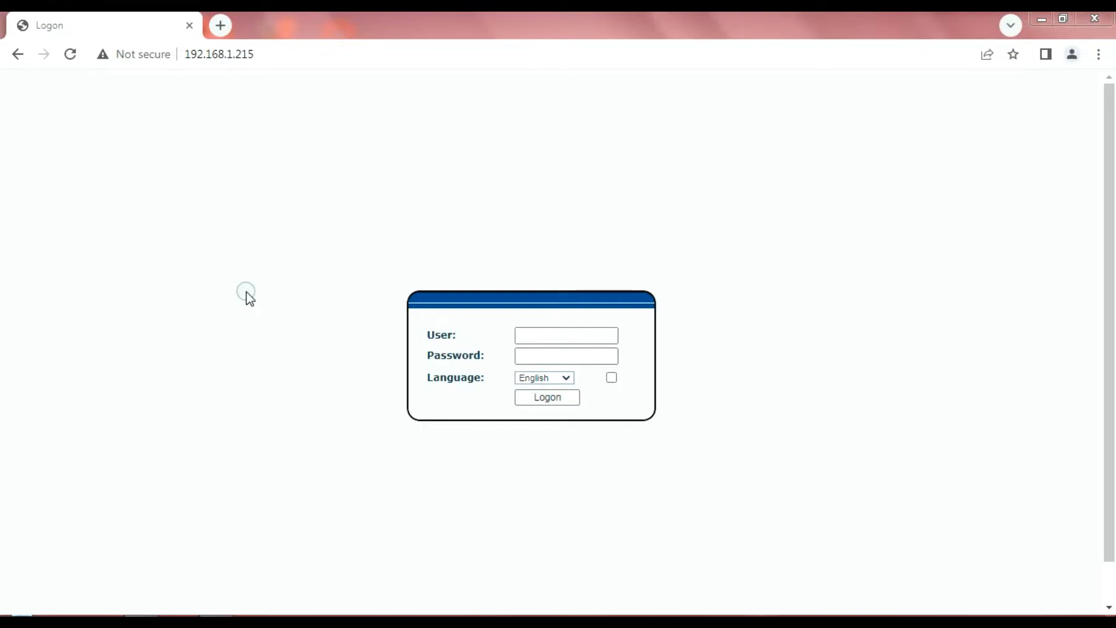
Log in to the 2N IP Handset web interface as admin with the account password
left_click(281, 53)
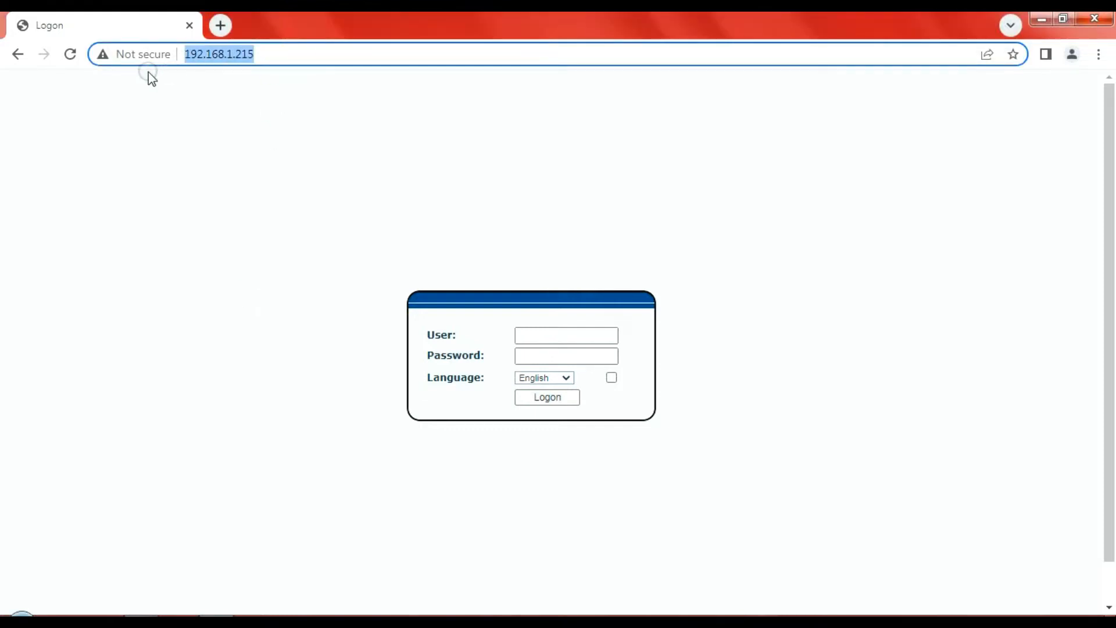
left_click(254, 206)
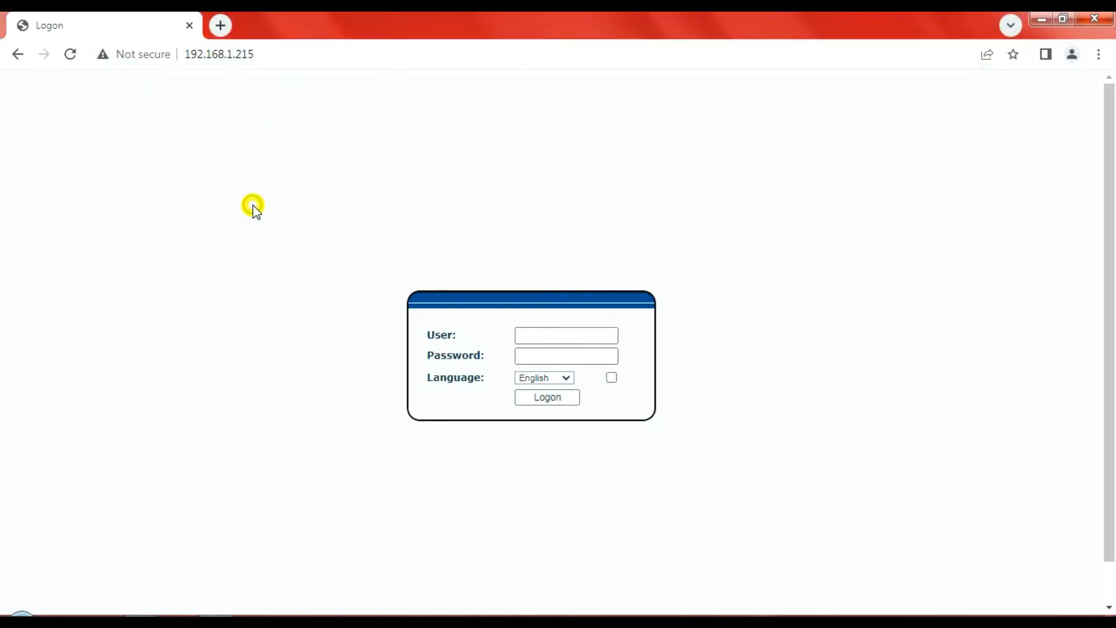
left_click(573, 340)
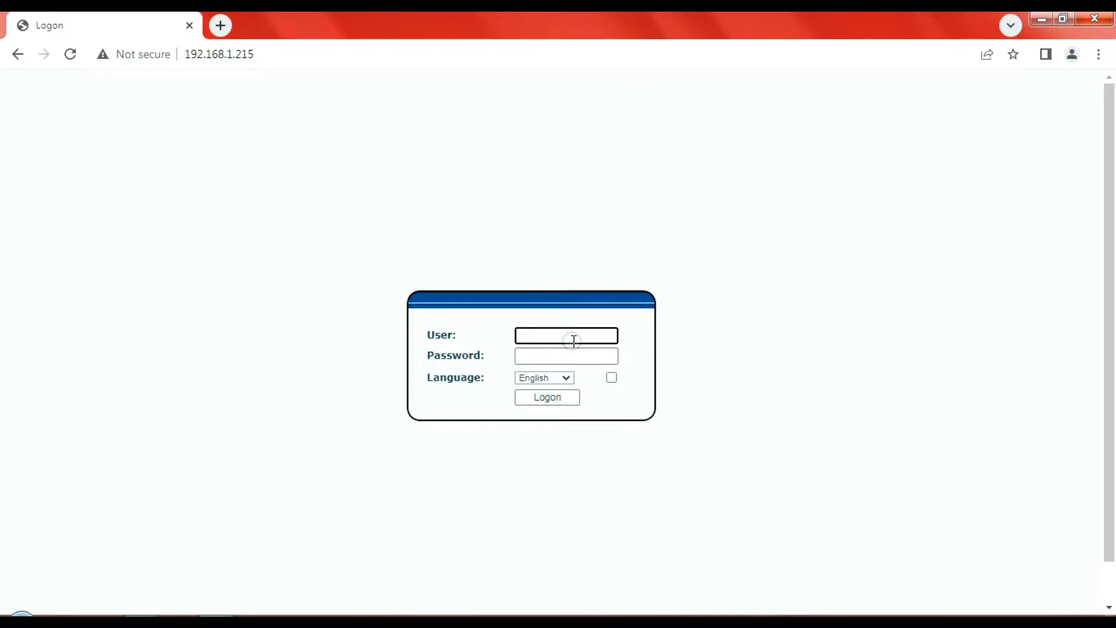
type("admin")
key("Tab")
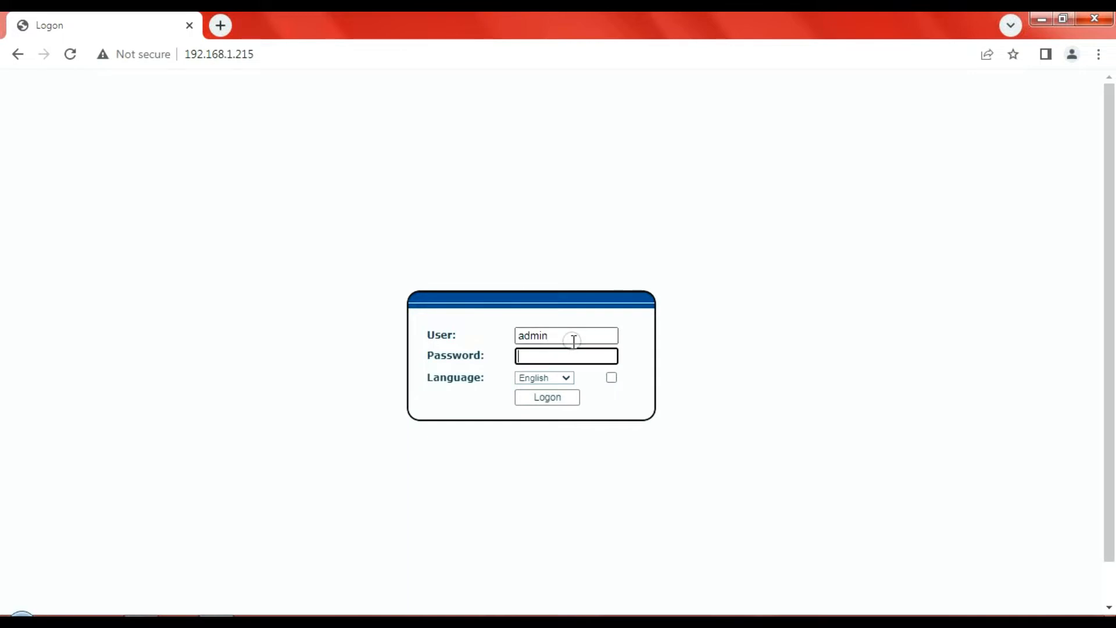
type("ad")
left_click(547, 398)
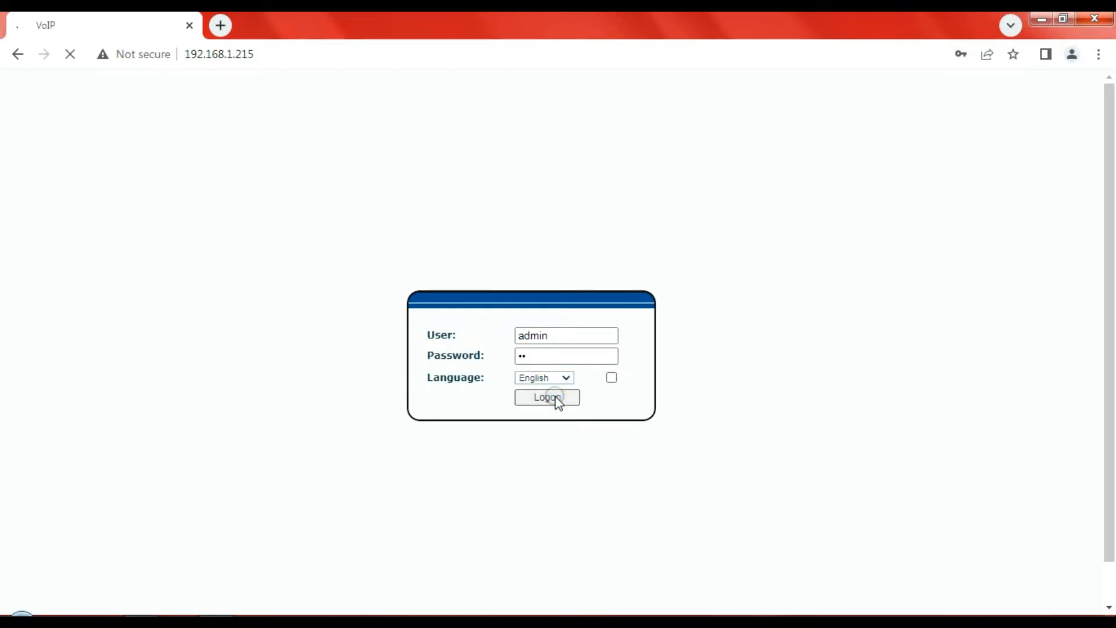
left_click(555, 398)
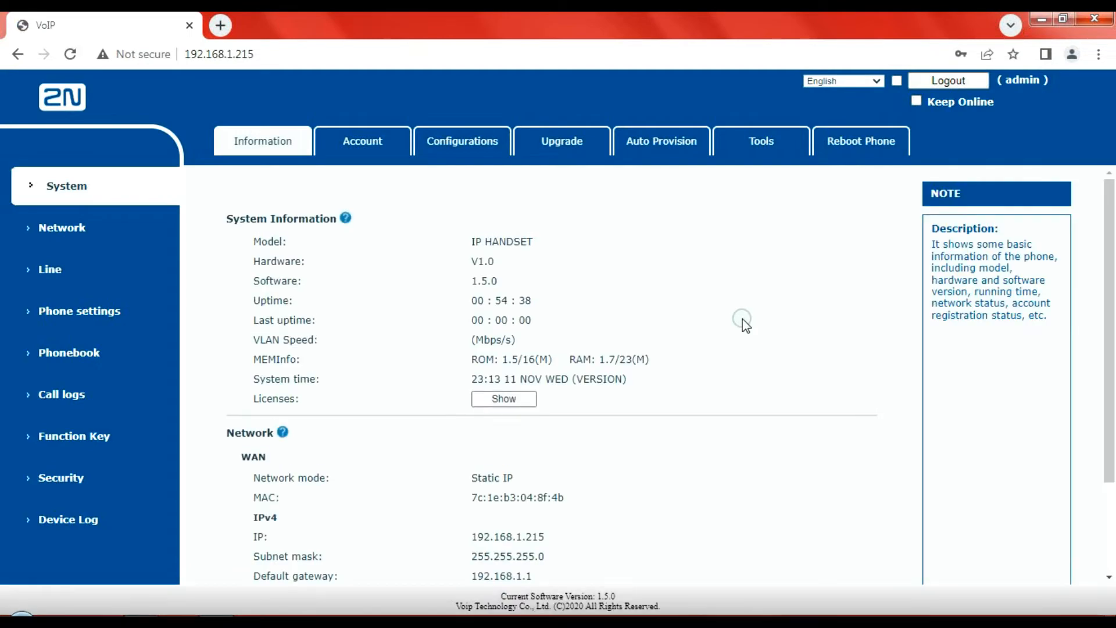
Show the handset's Function Key table under Network, listing DSS Key 1 'Call' and DSS Key 2 'Open door'
left_click(62, 228)
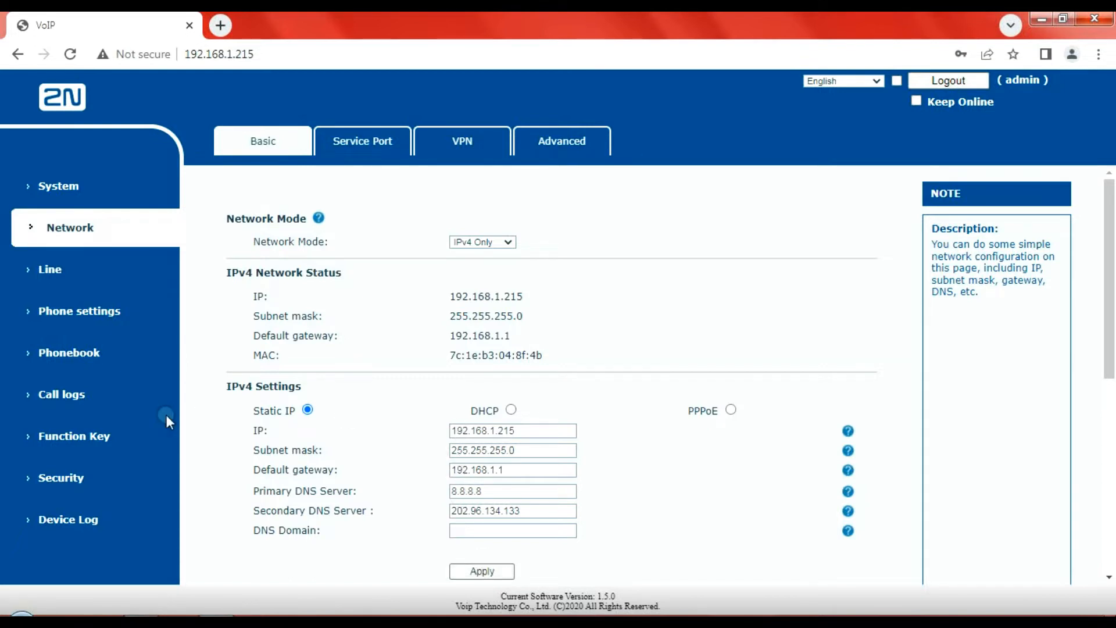
left_click(97, 435)
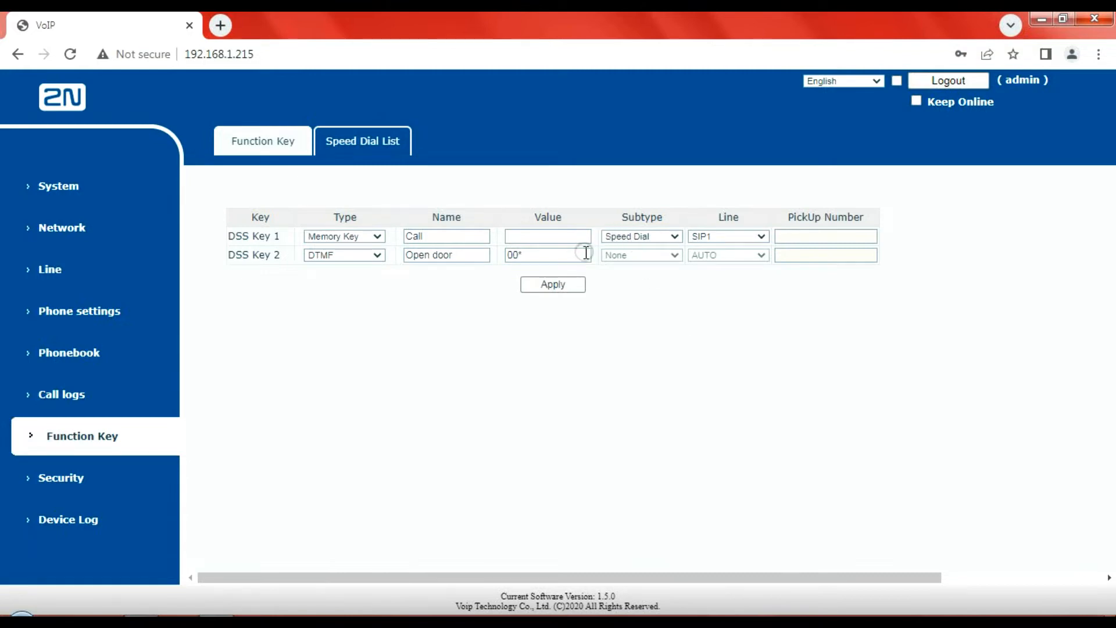
Confirm DSS Key 2 stays type DTMF with value 00*, then log out of the handset
left_click(567, 255)
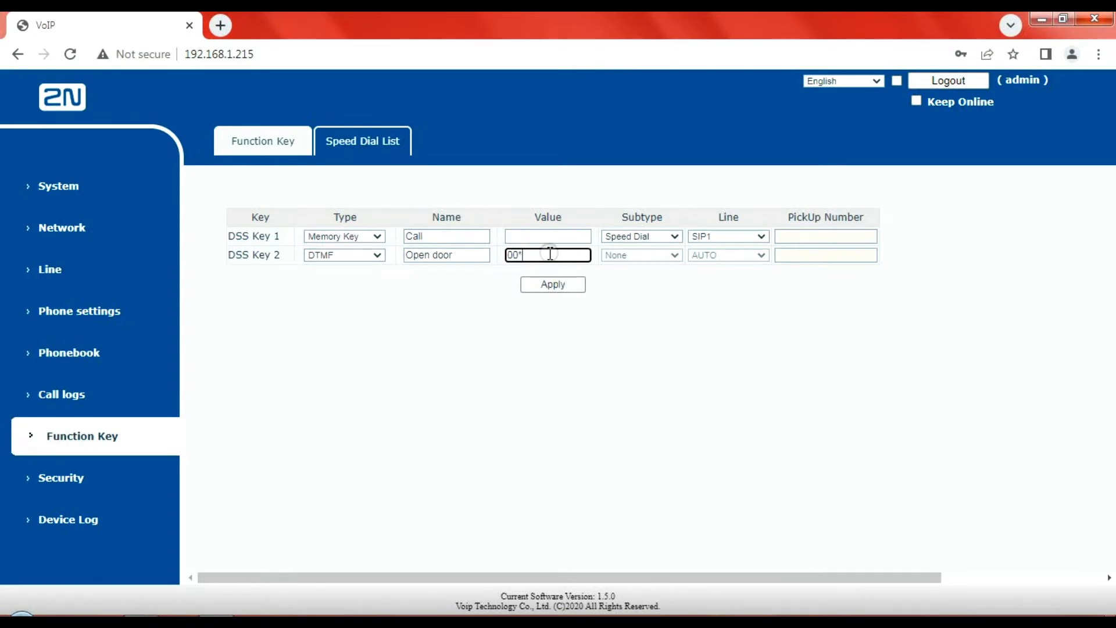
left_click(510, 251)
left_click(511, 251)
left_click(377, 256)
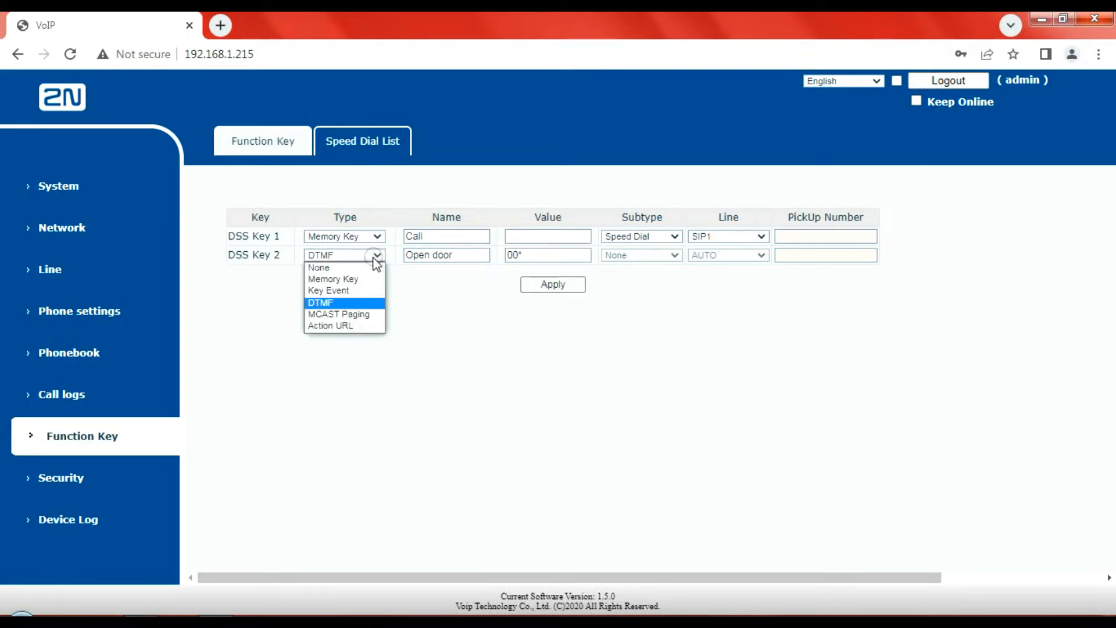
left_click(472, 335)
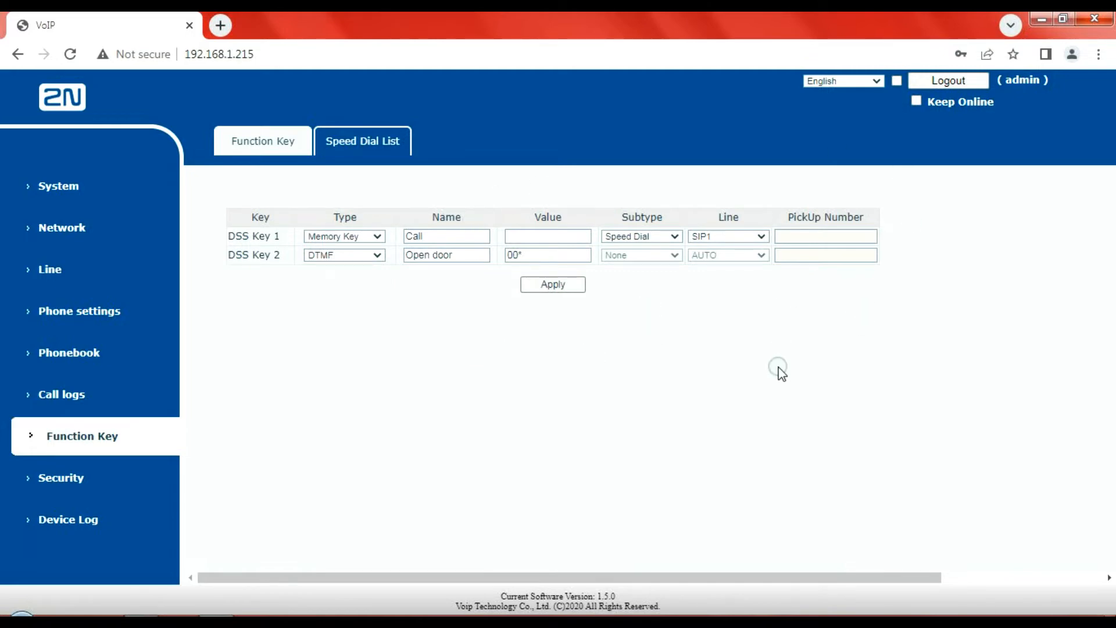
left_click(961, 85)
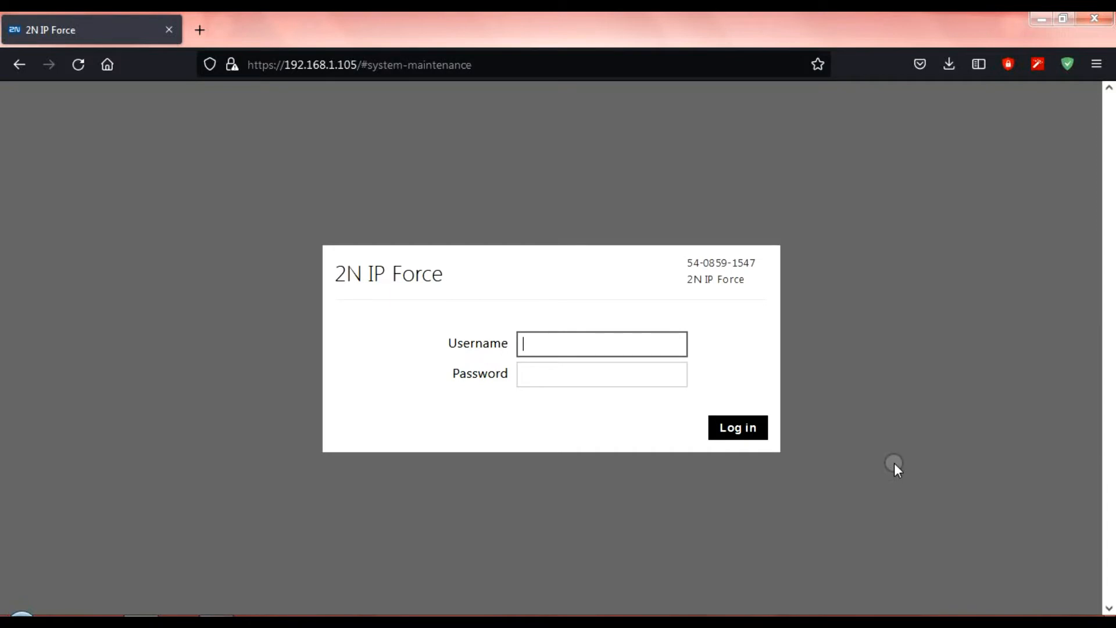
Log in to the 2N IP Force at 192.168.1.105 as admin with the account password
type("admin")
key("Tab")
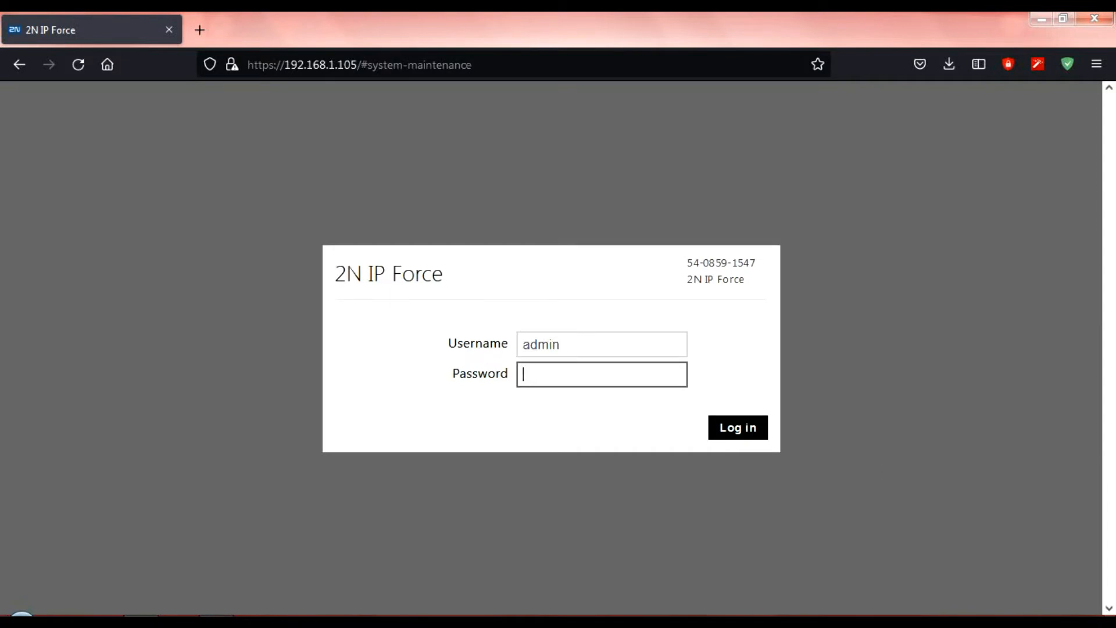
type("••••")
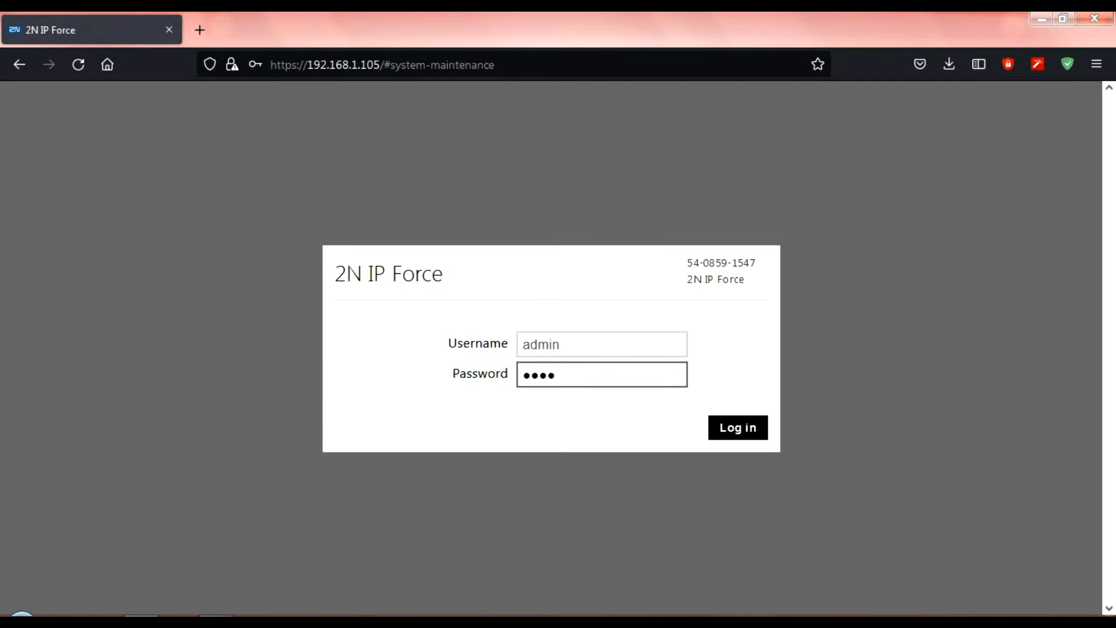
type("••••")
key("Return")
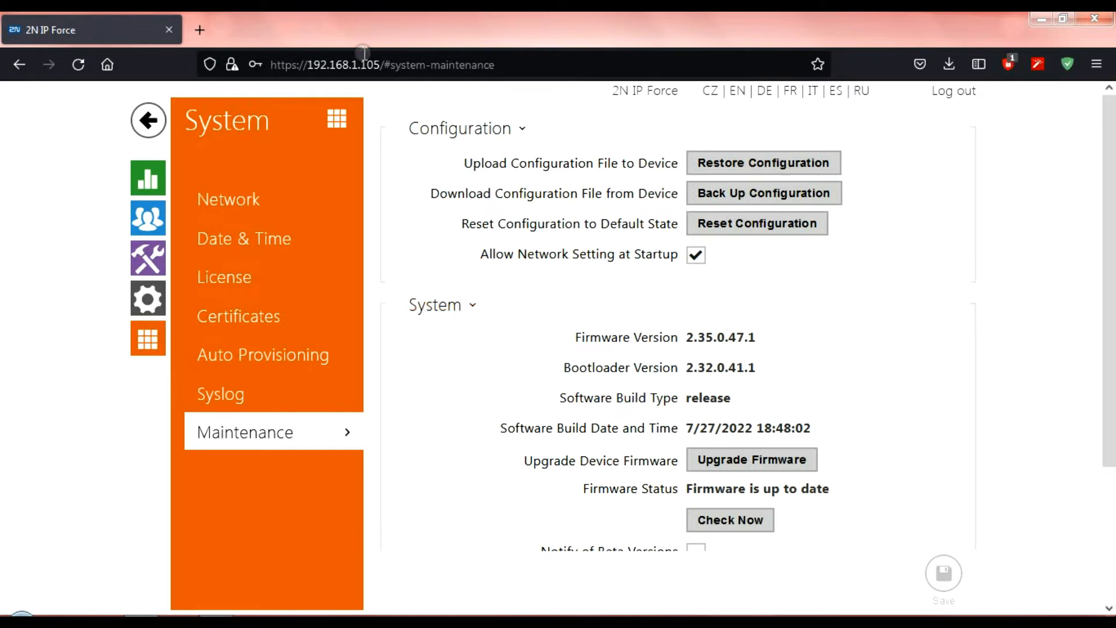
From the home dashboard, go to Directory and start creating a new user
left_click(147, 123)
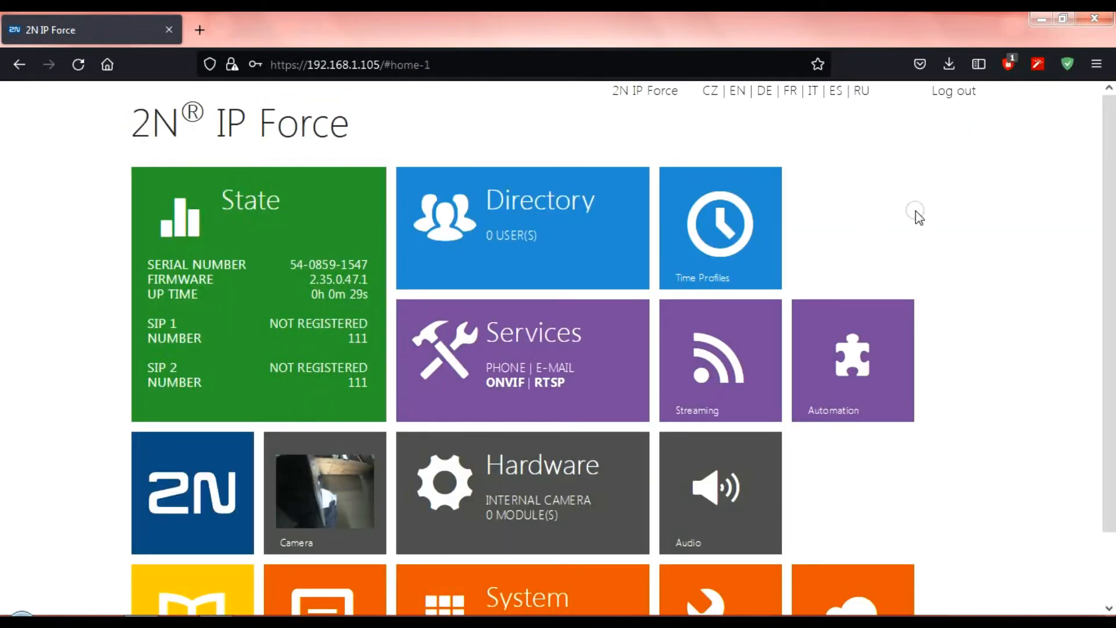
left_click(511, 214)
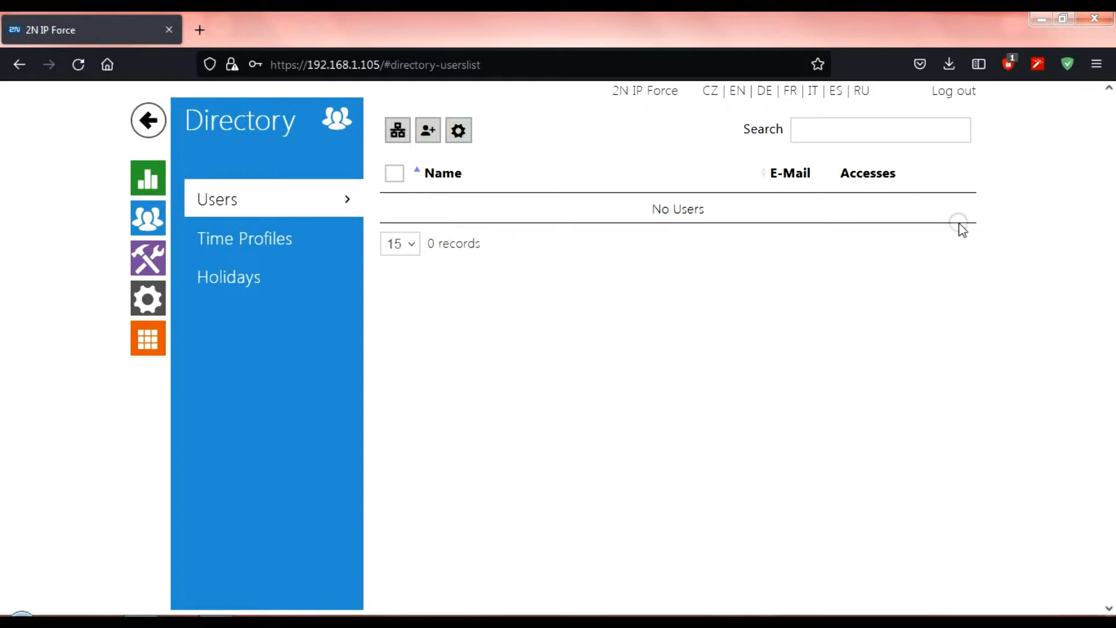
left_click(428, 132)
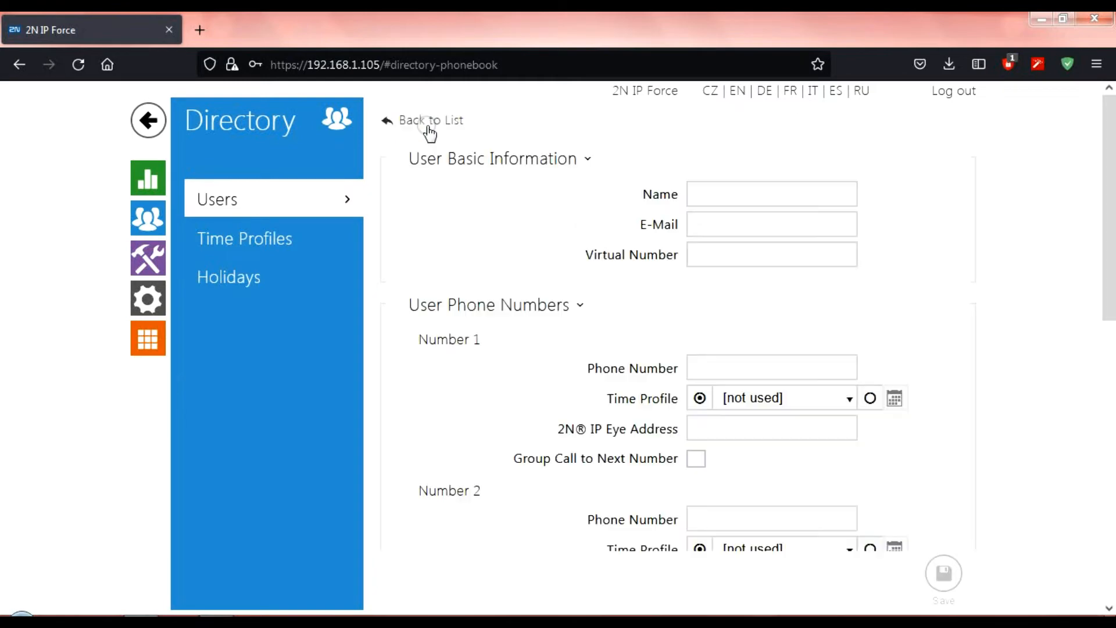
Create directory user 'phone' with Number 1 sip:192.168.1.215, save it, and return to the list
left_click(804, 205)
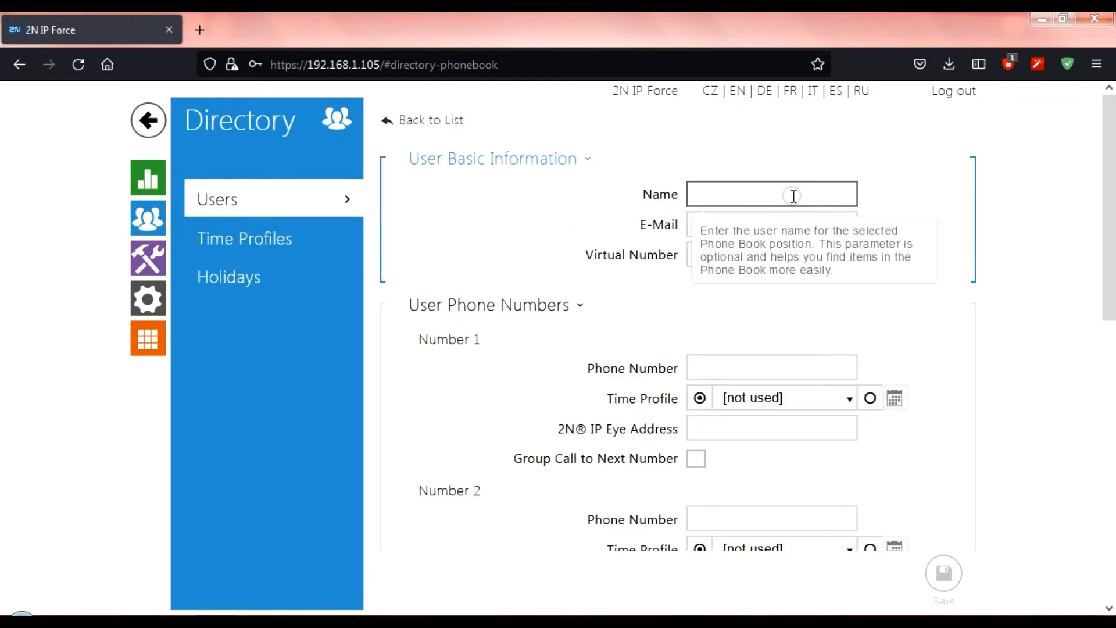
type("phoone")
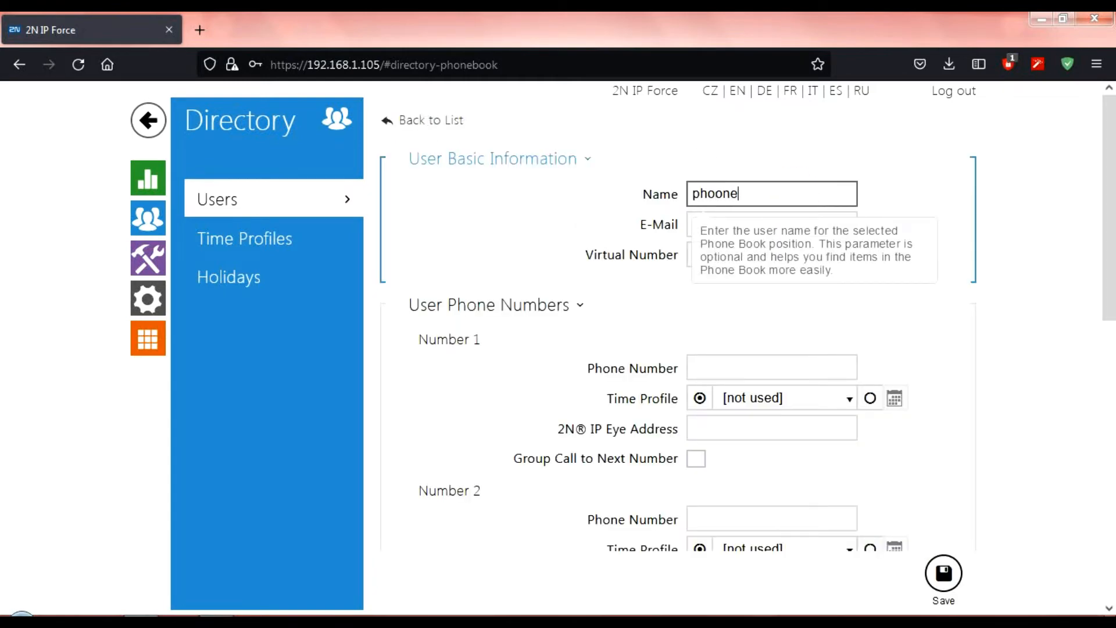
left_click(736, 360)
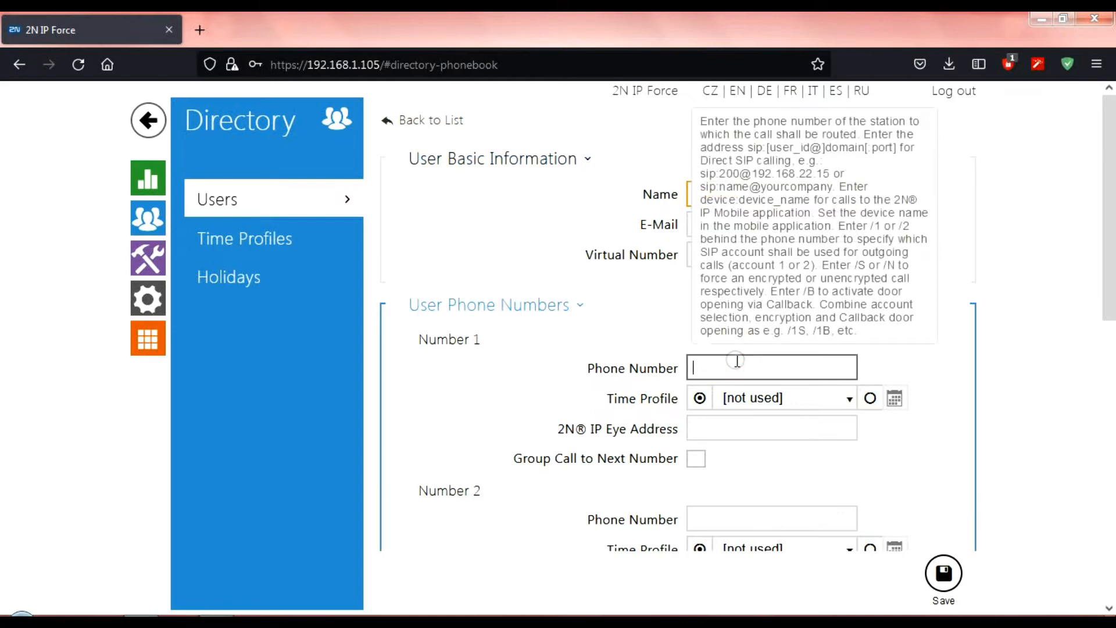
type("sip:")
type("192.169")
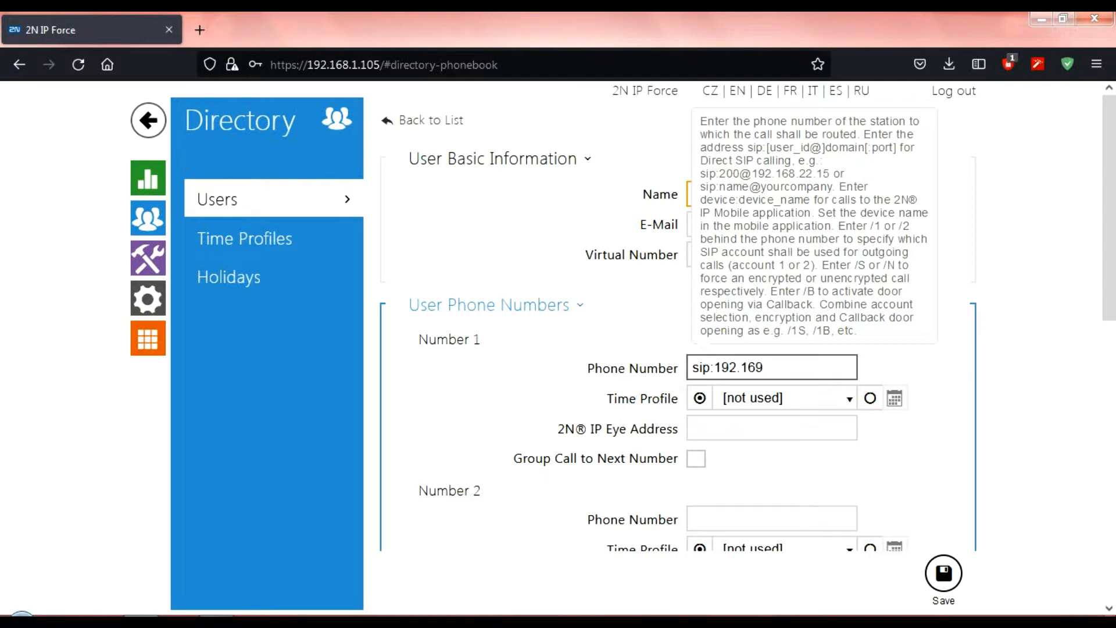
key("BackSpace")
type("8.1.215")
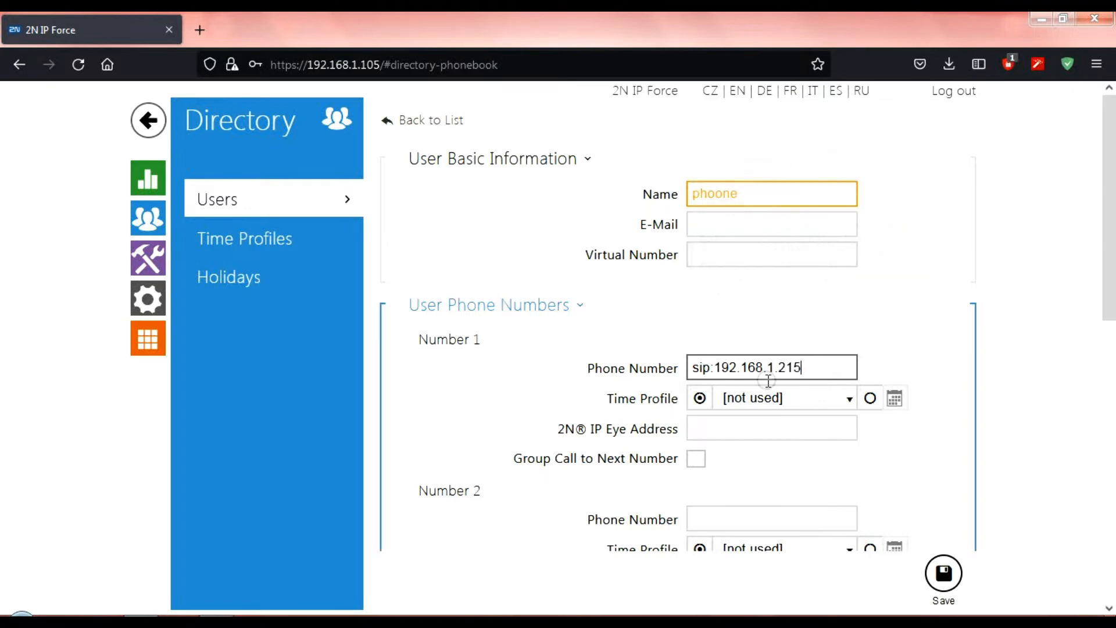
left_click(724, 187)
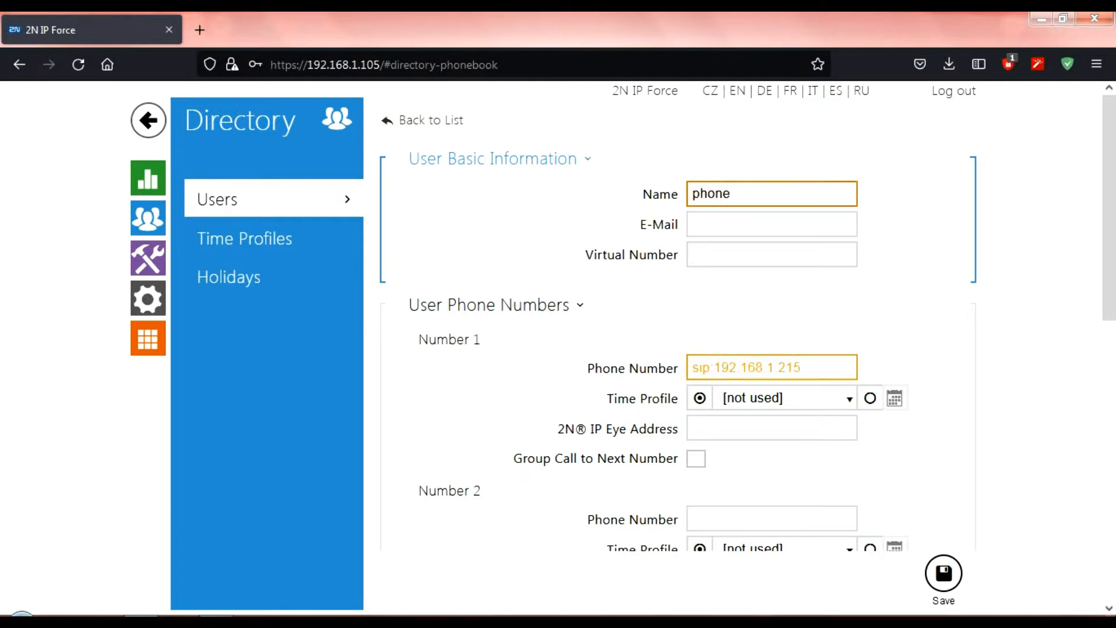
mouse_move(759, 368)
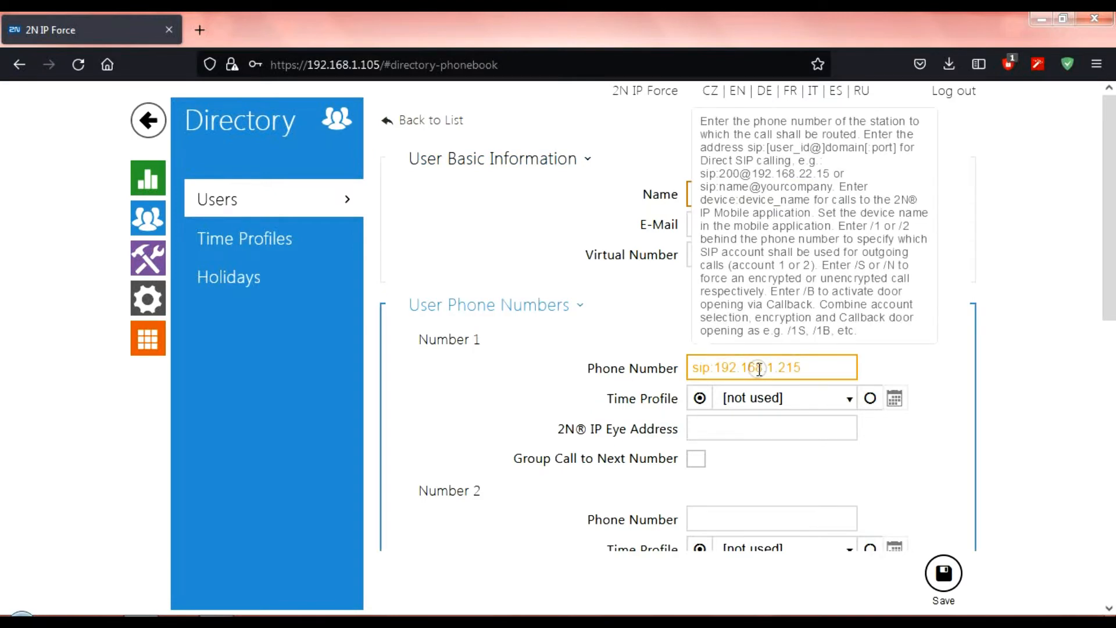
left_click(947, 555)
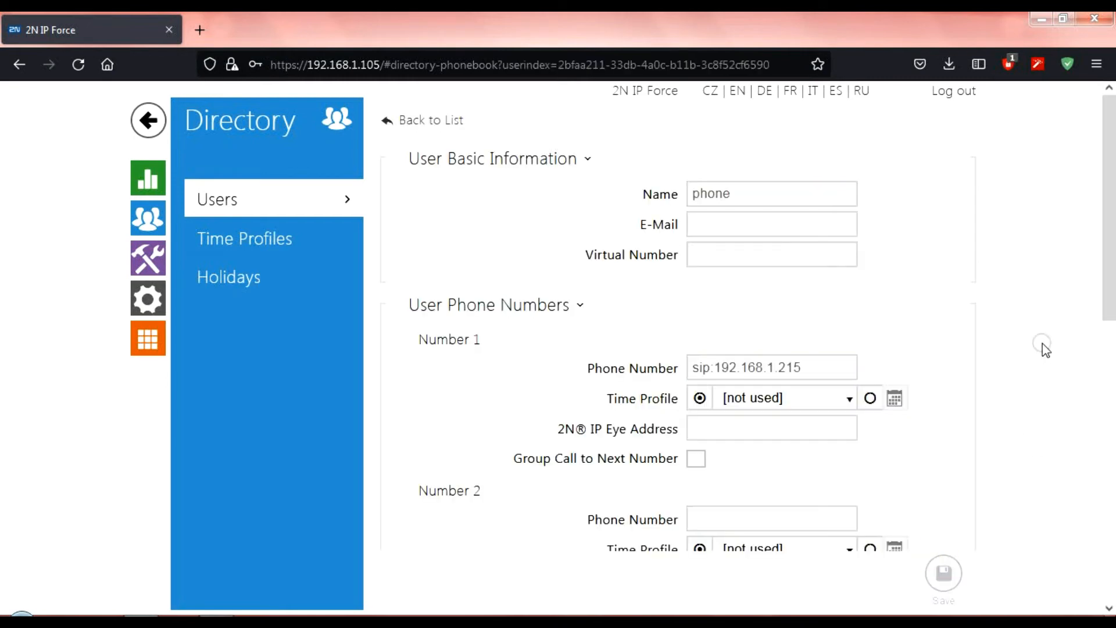
left_click(250, 204)
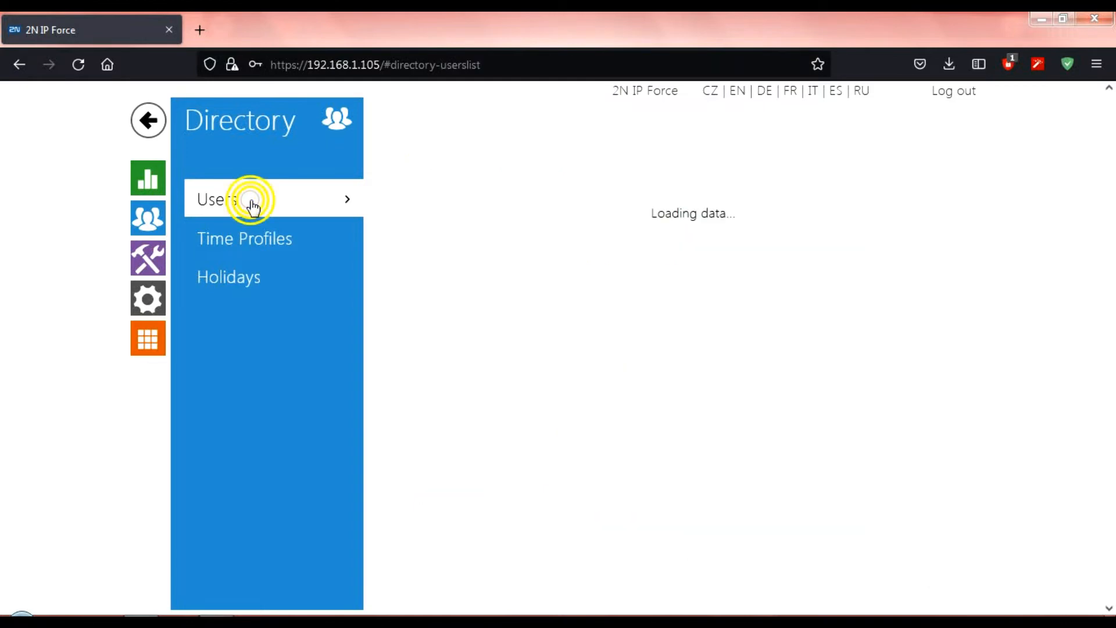
Under Hardware > Buttons, assign user 'phone' to quick dial button 1 and save
left_click(157, 291)
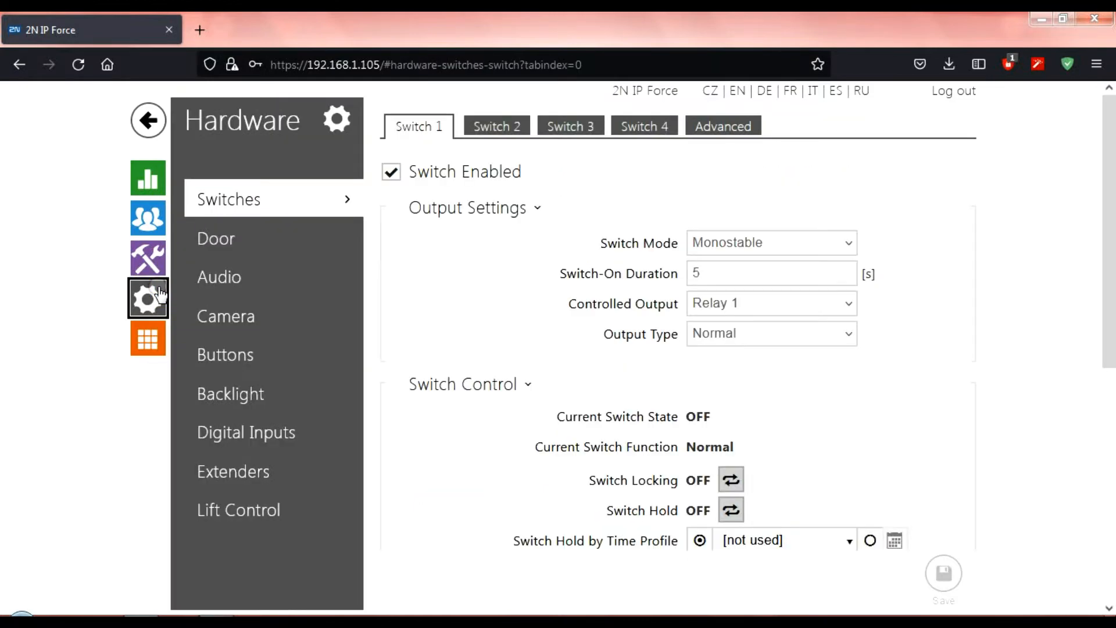
left_click(227, 356)
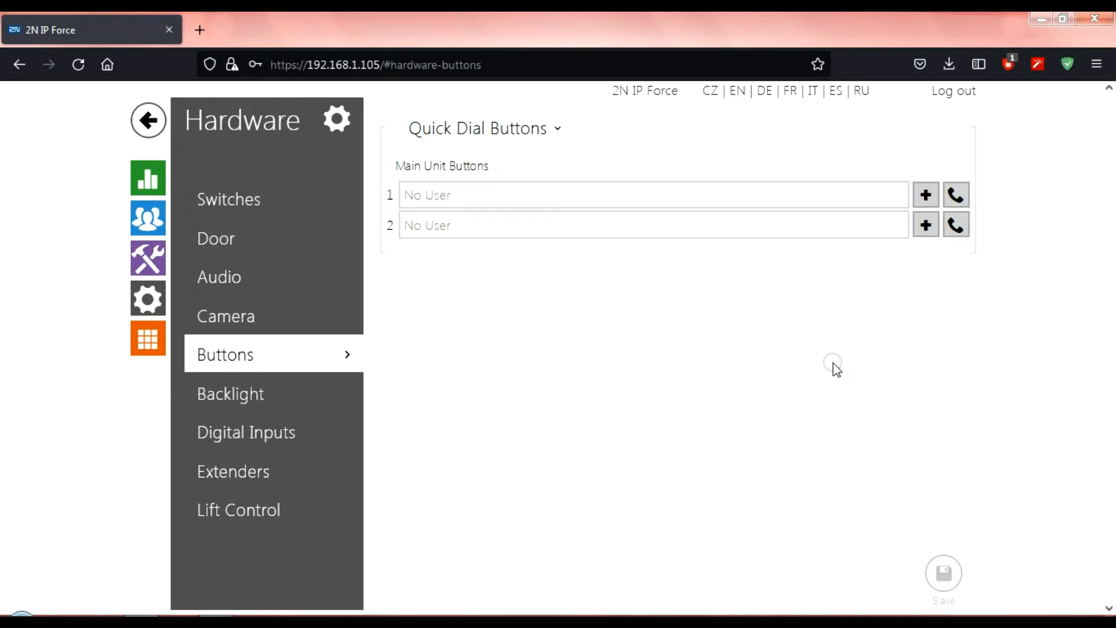
left_click(924, 203)
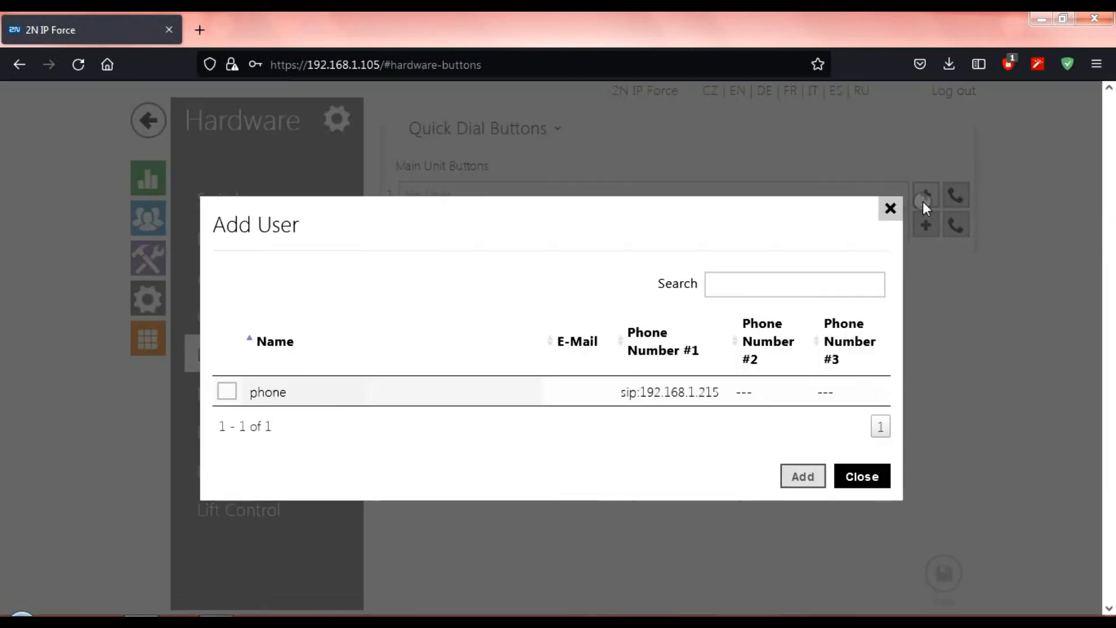
left_click(227, 393)
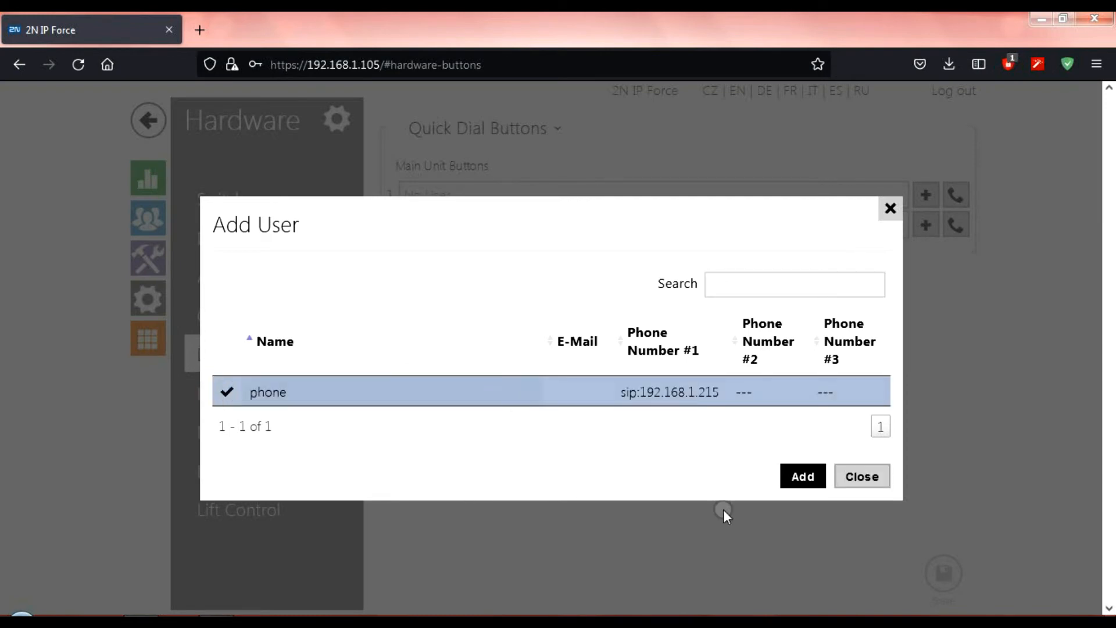
left_click(808, 476)
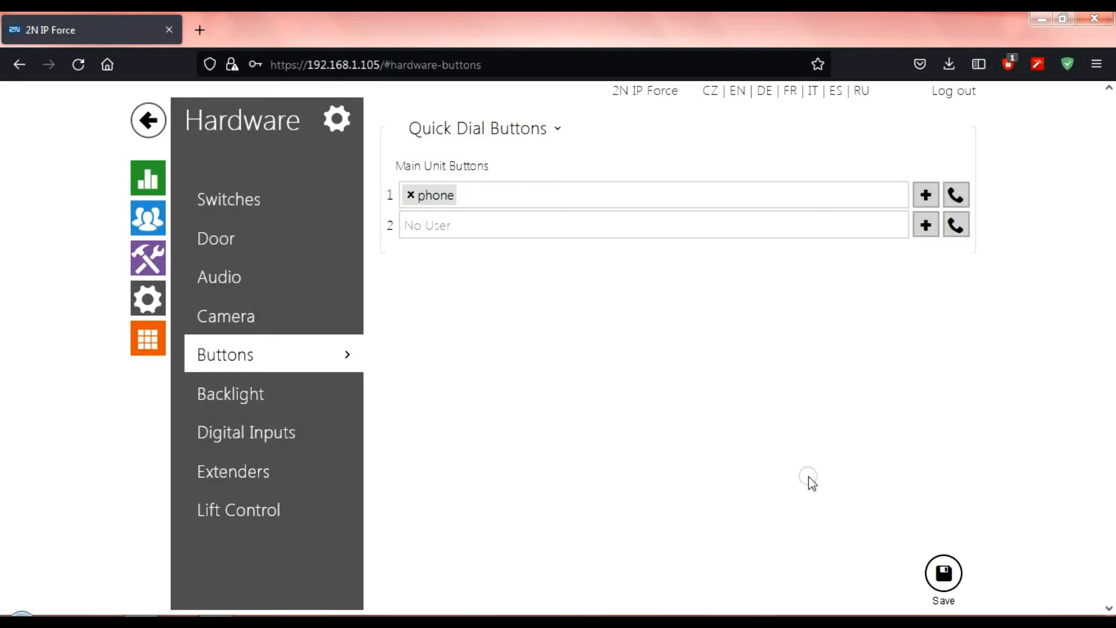
left_click(943, 572)
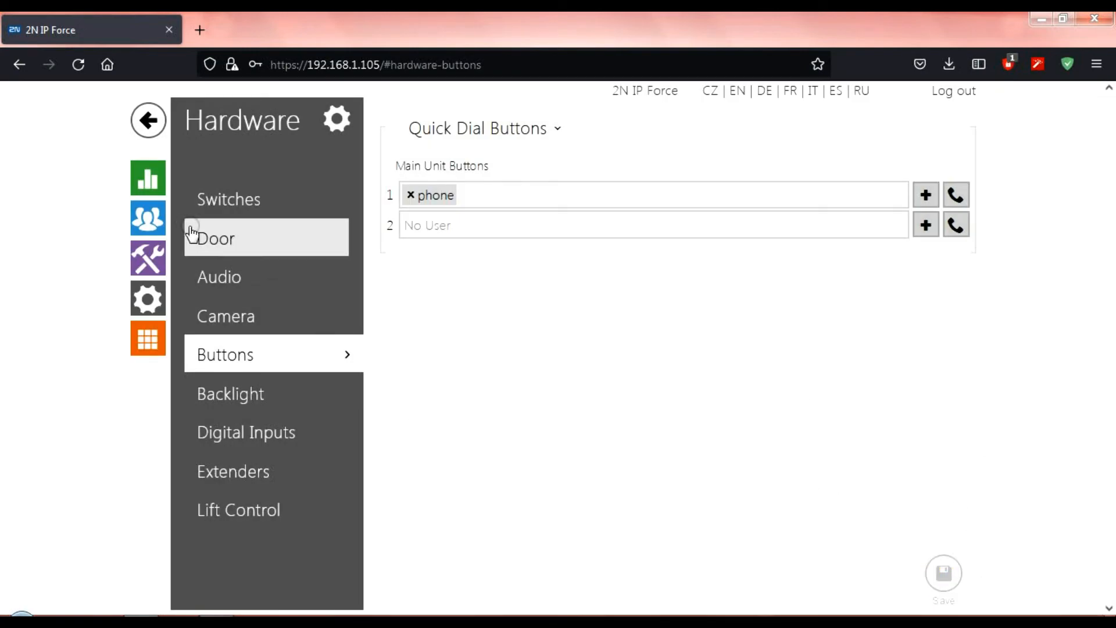
left_click(155, 226)
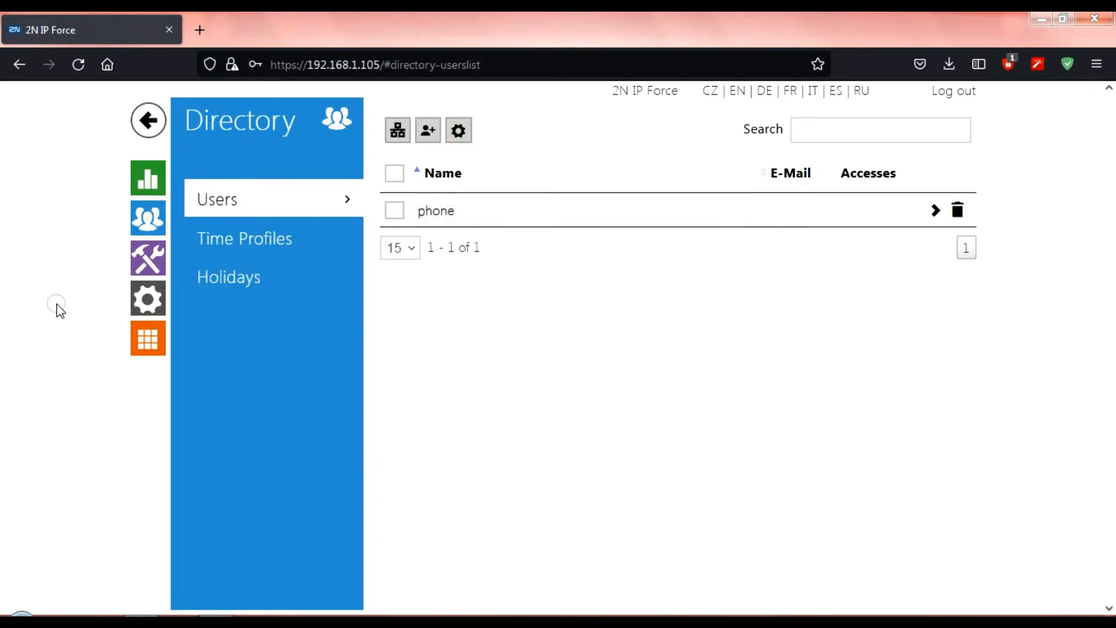
left_click(149, 300)
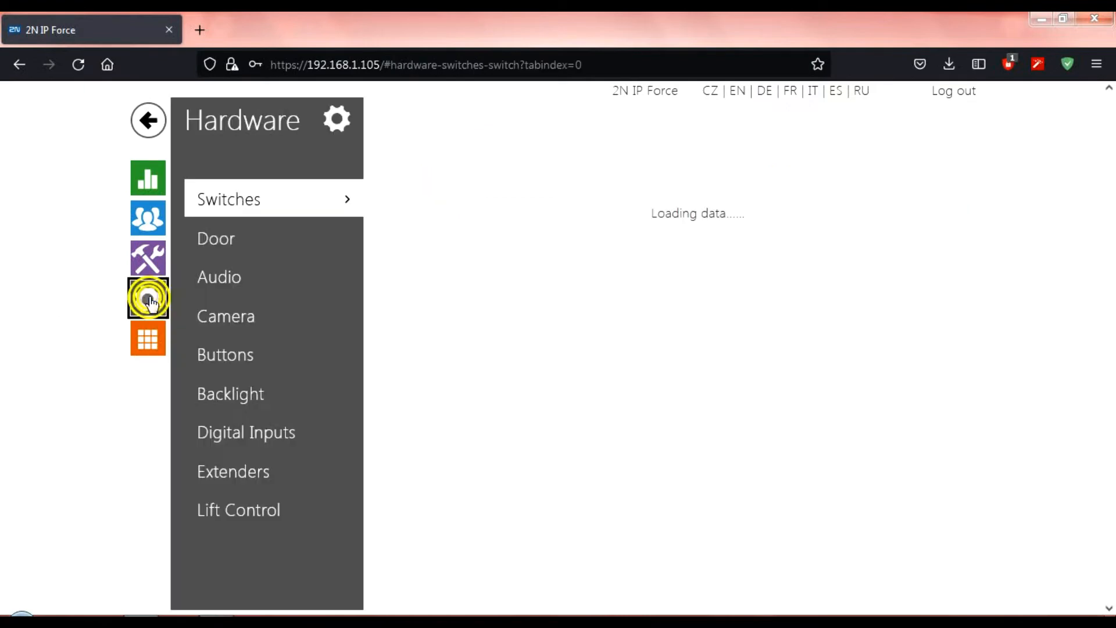
left_click(254, 358)
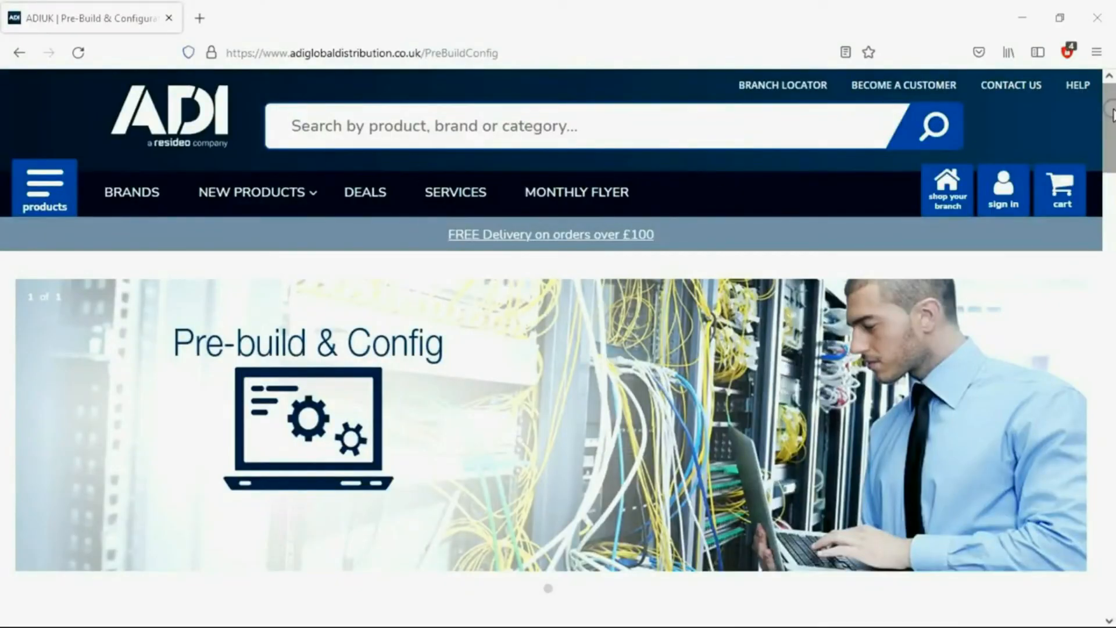
Scroll the Pre-Build & Config page down to the CALL/EMAIL contact banner
left_click_drag(1112, 114, 1111, 266)
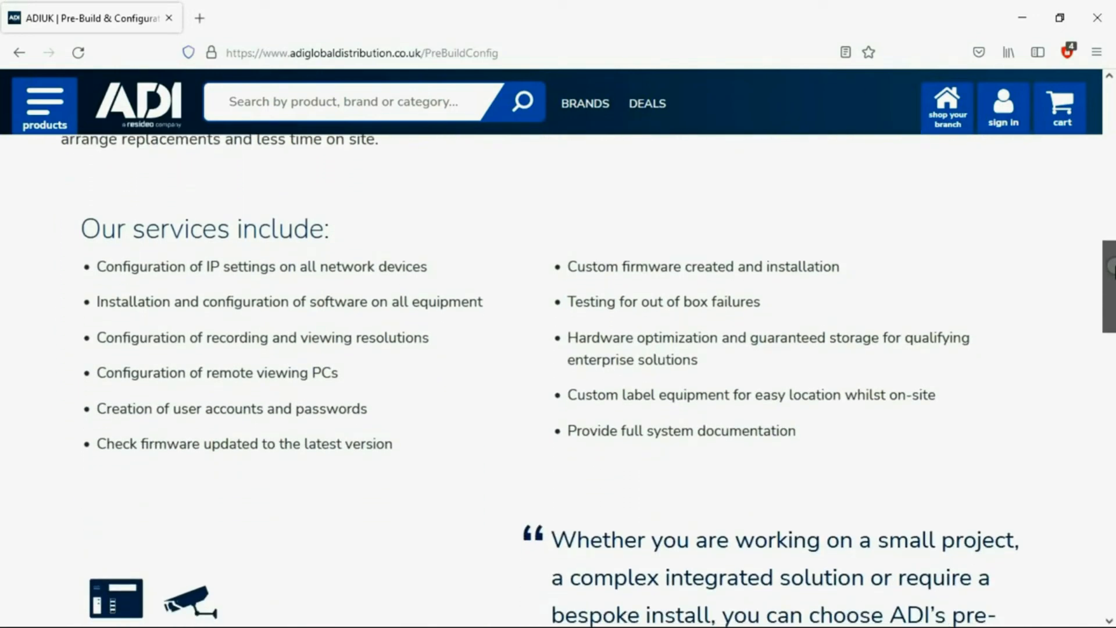
left_click_drag(1111, 266, 1111, 457)
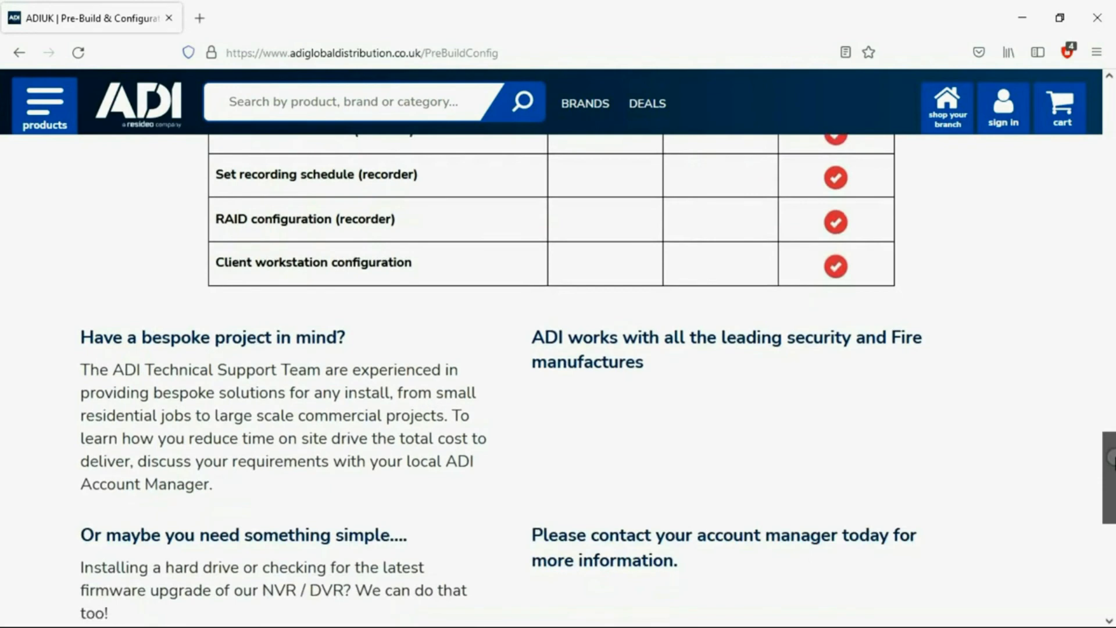
left_click_drag(1111, 458, 1112, 491)
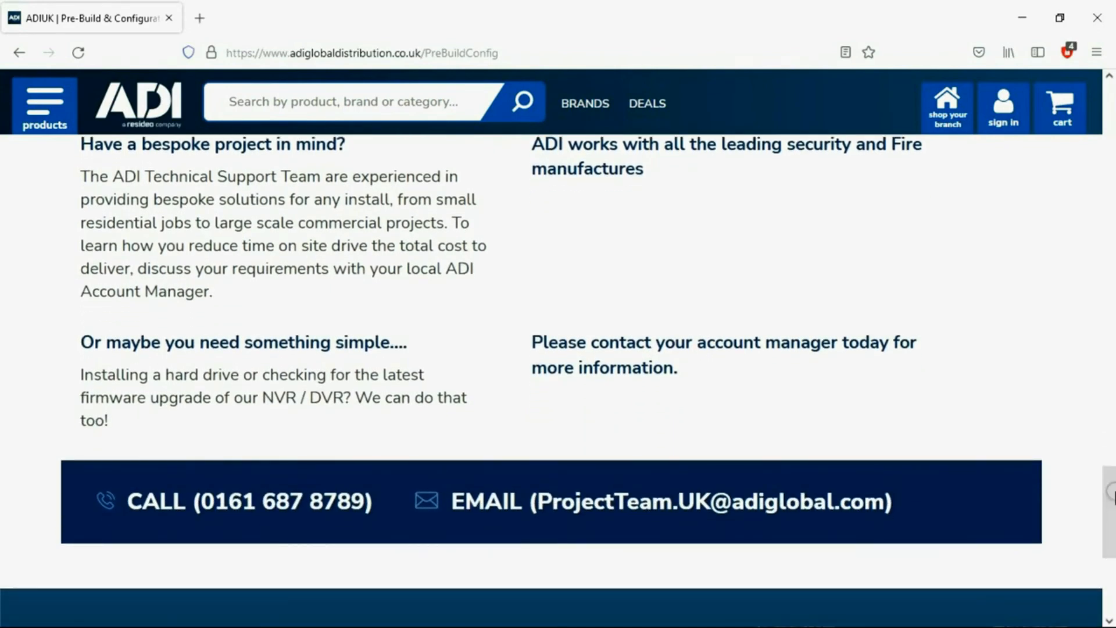